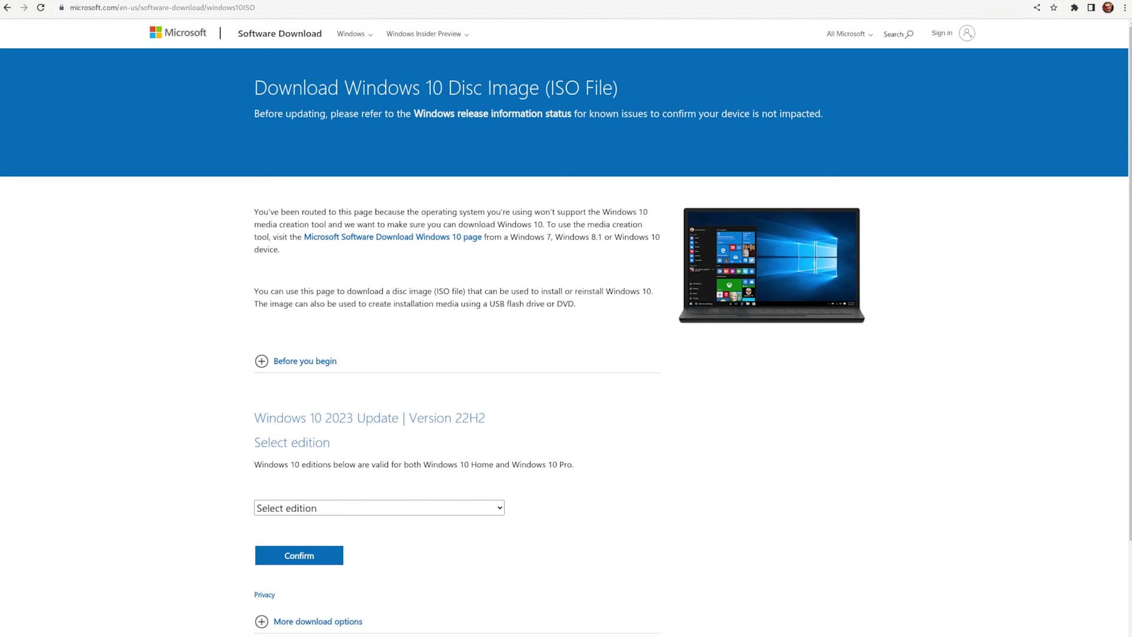
- Request the Windows 10 (multi-edition ISO) download with English (United States) as the product language
left_click(377, 507)
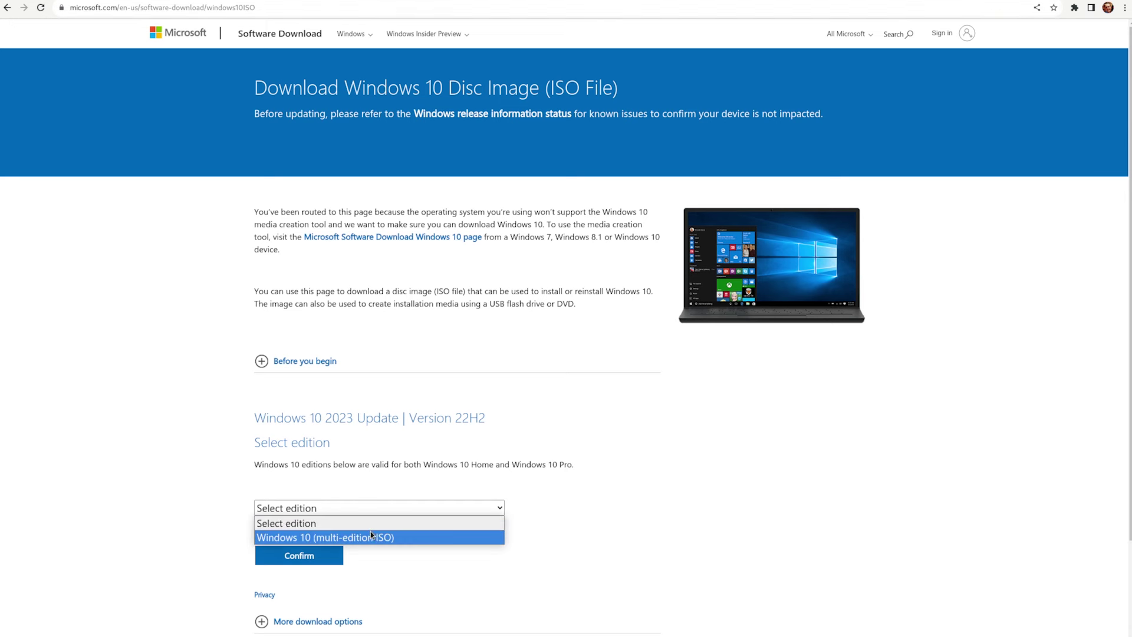
left_click(366, 534)
left_click(311, 558)
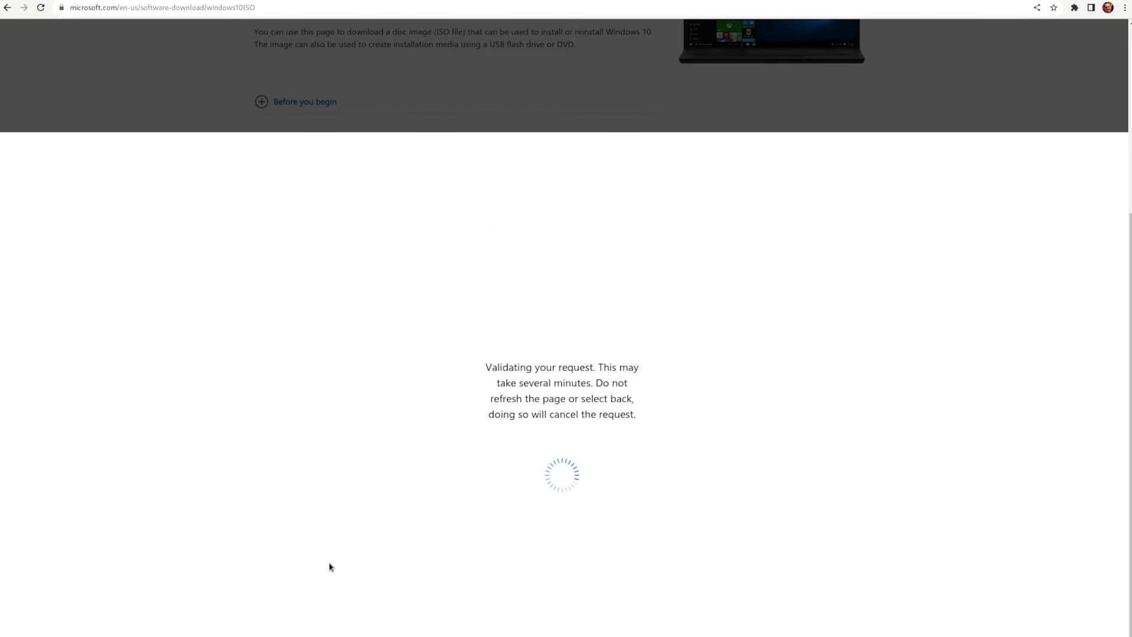
left_click(358, 466)
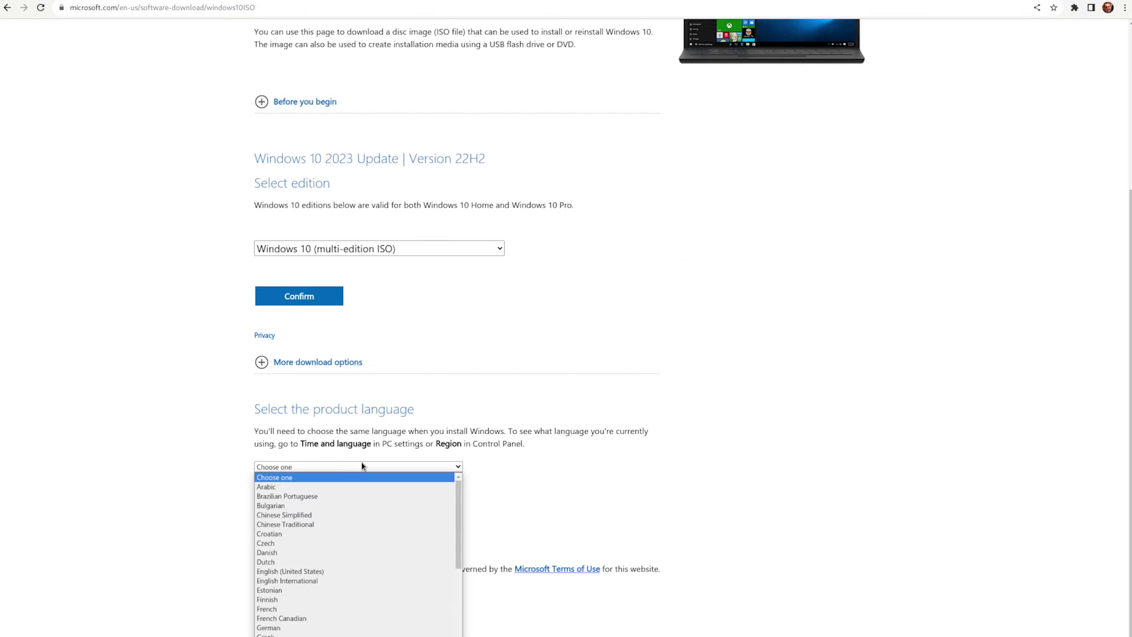
left_click(308, 575)
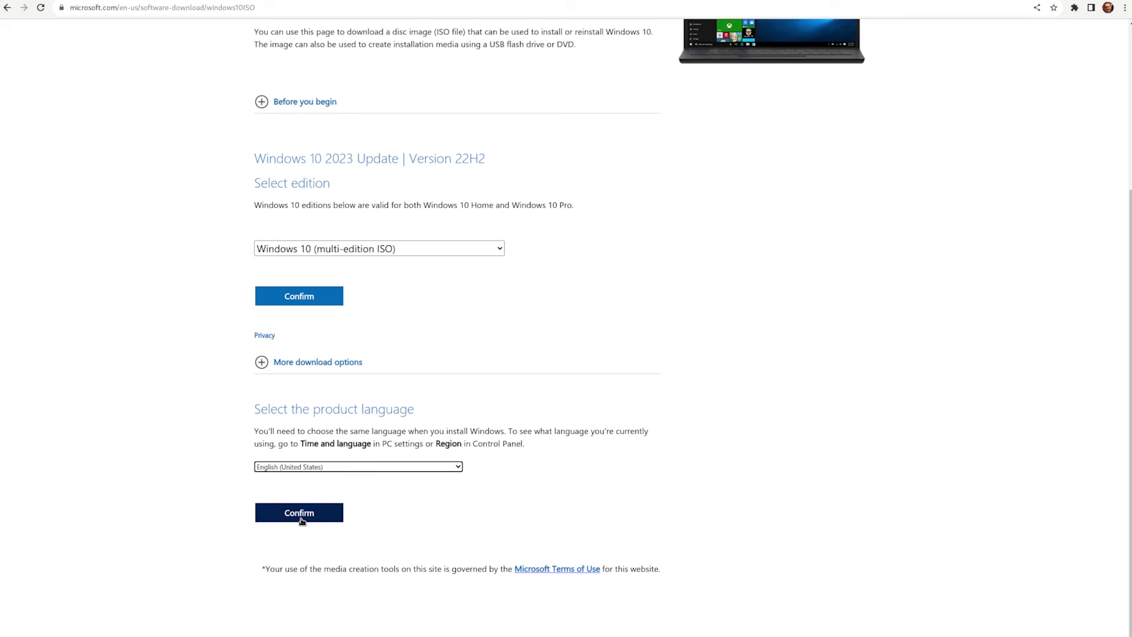
left_click(302, 519)
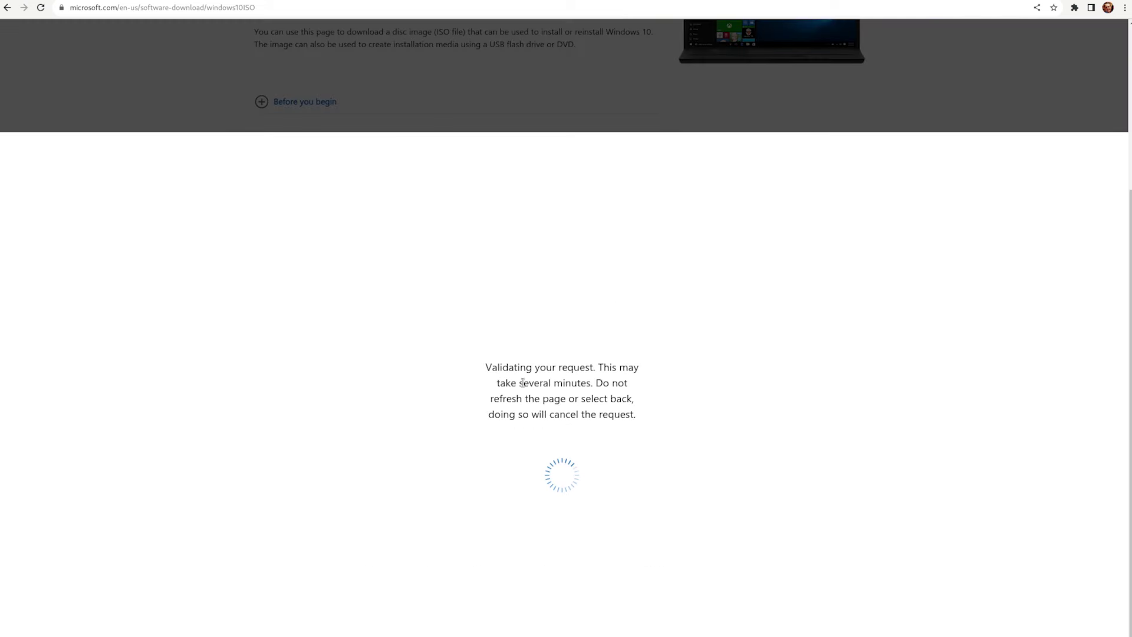
- Copy the link address of the 64-bit Windows 10 English download
scroll(523, 386, "down", 2)
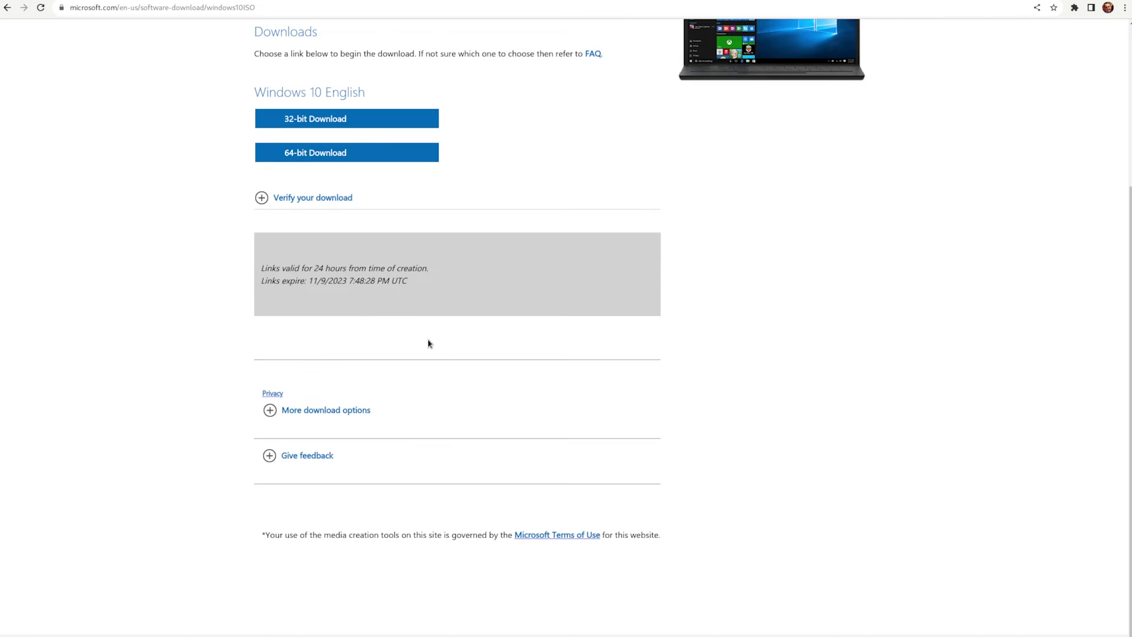
scroll(384, 291, "up", 2)
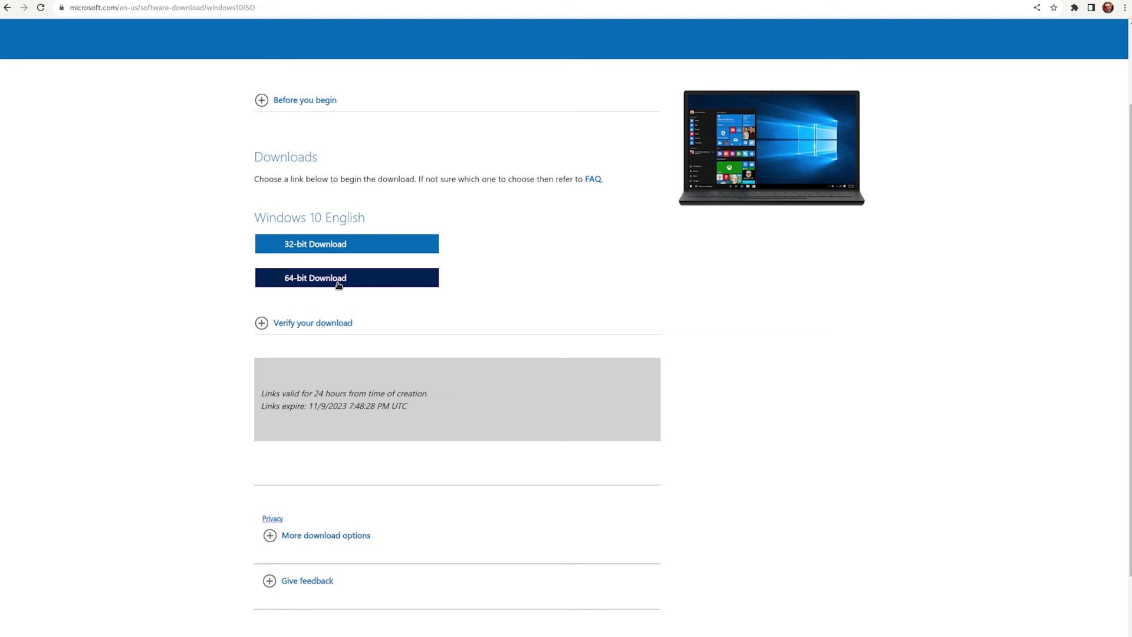
right_click(331, 283)
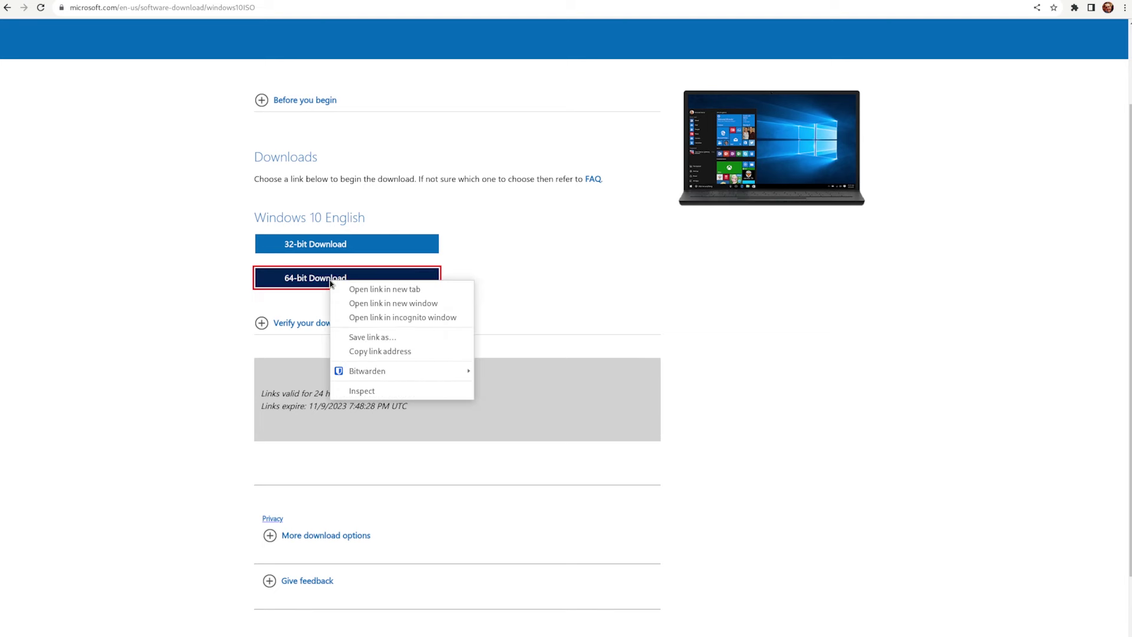
left_click(382, 353)
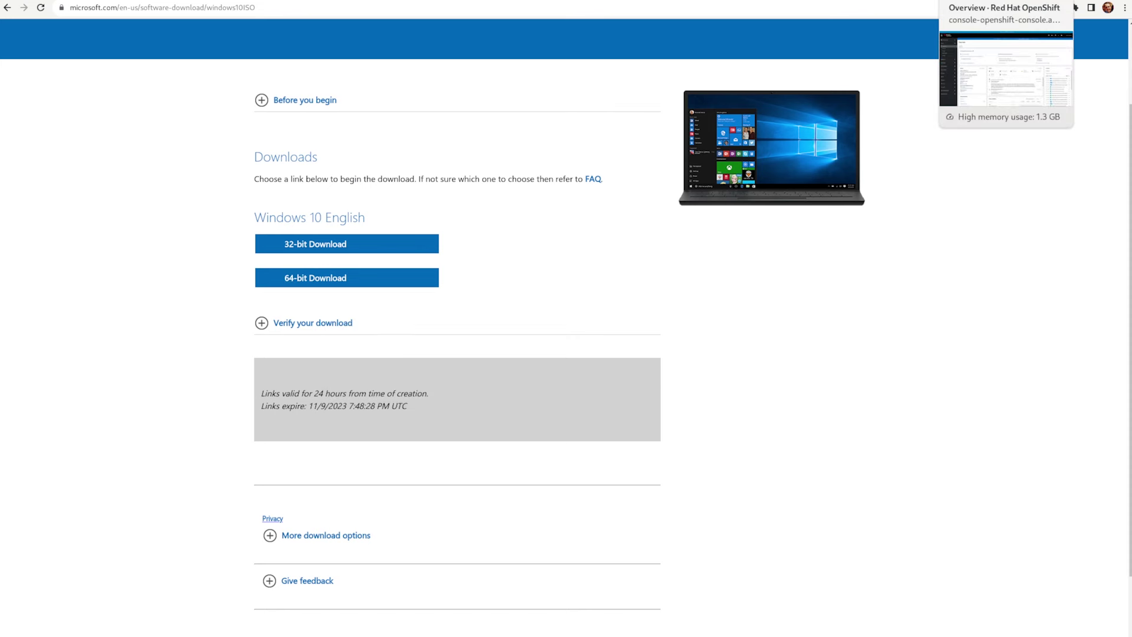
- Switch to the Red Hat OpenShift console and open the windows-installer pipeline in the demo project
left_click(1006, 1)
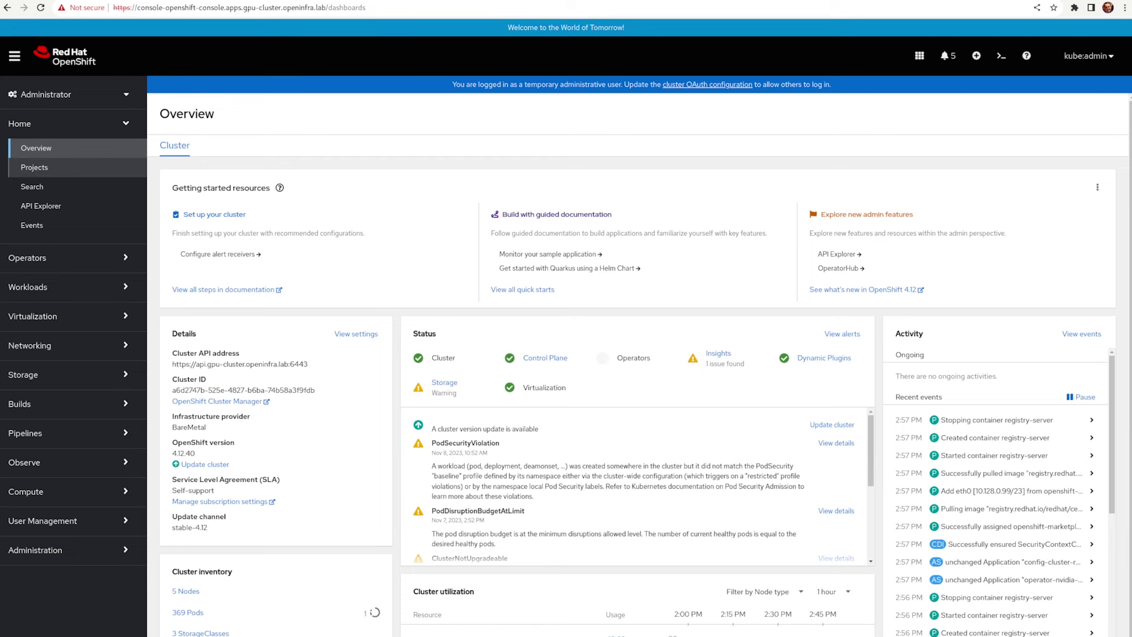
left_click(85, 171)
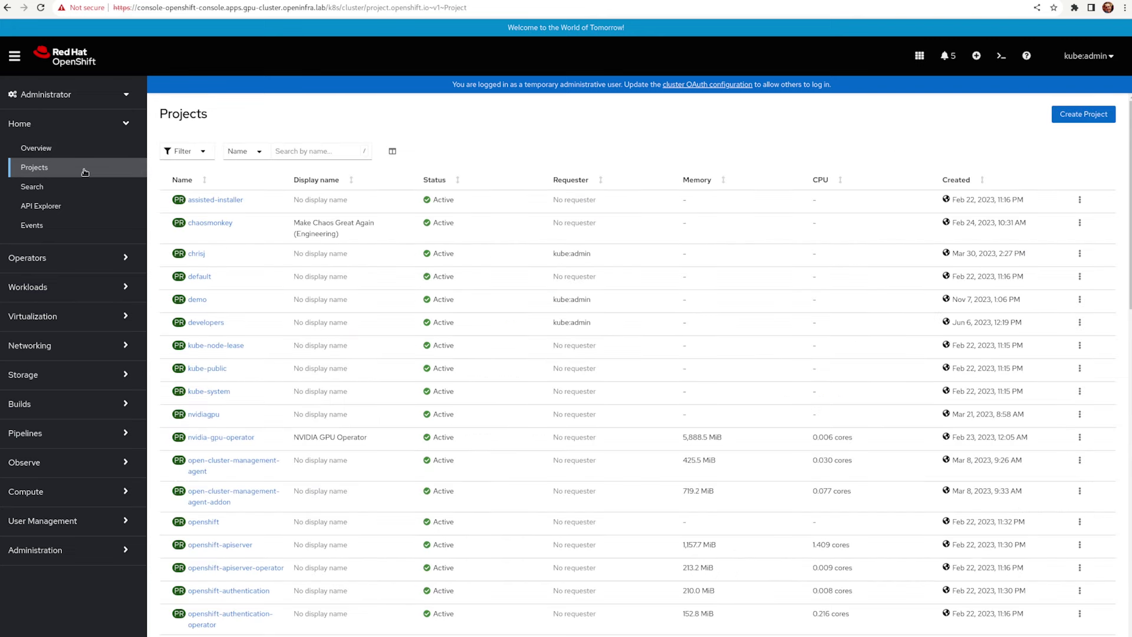
left_click(199, 300)
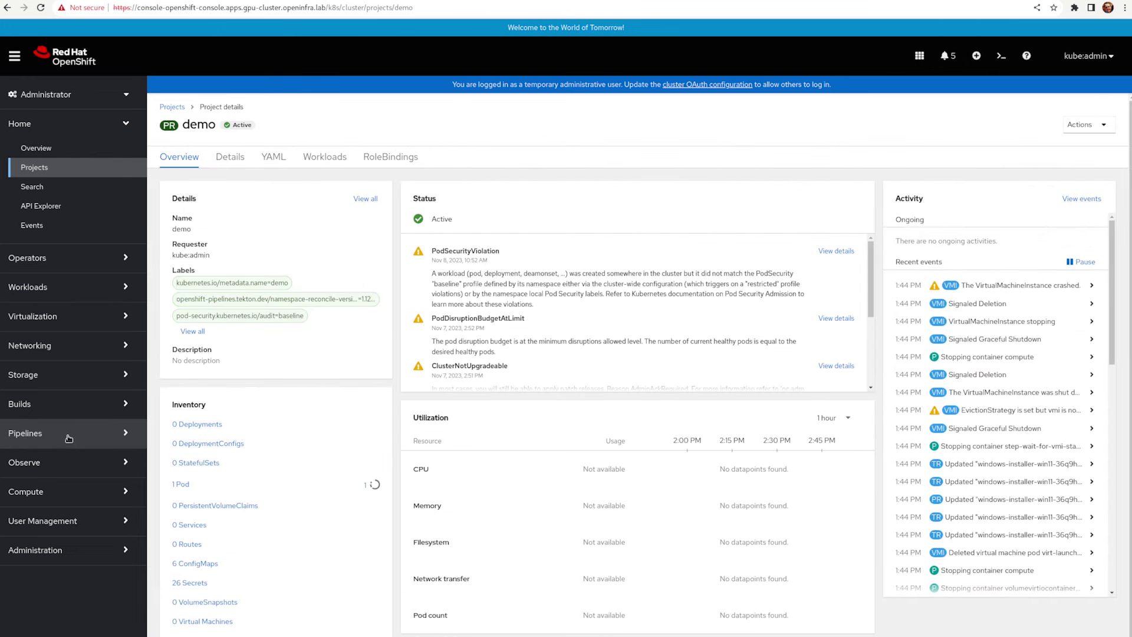
left_click(69, 438)
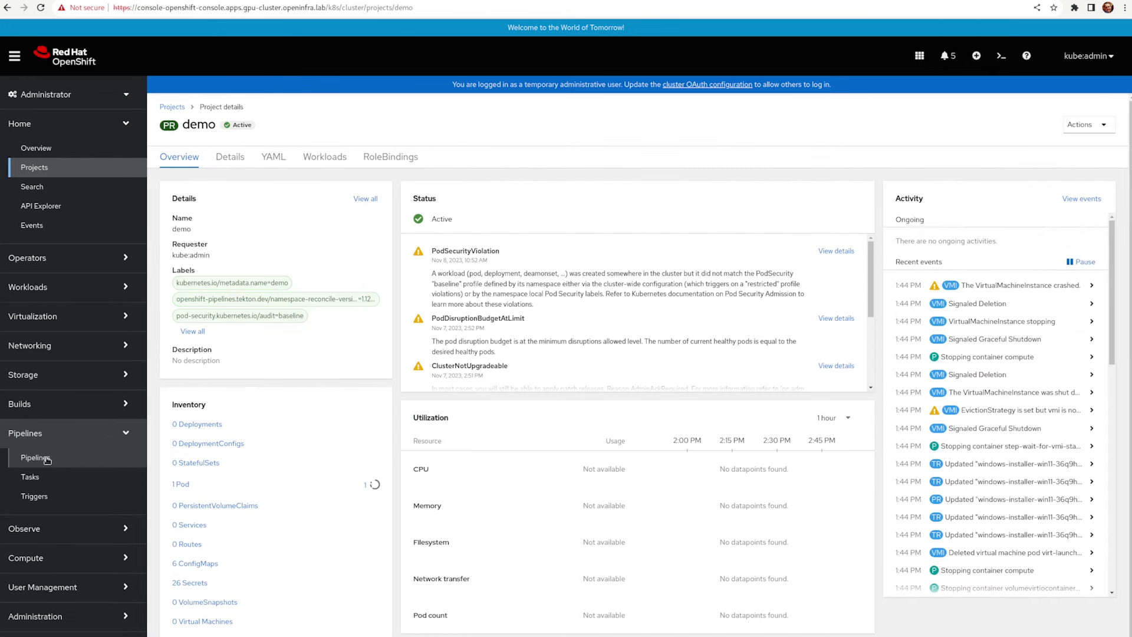
left_click(49, 459)
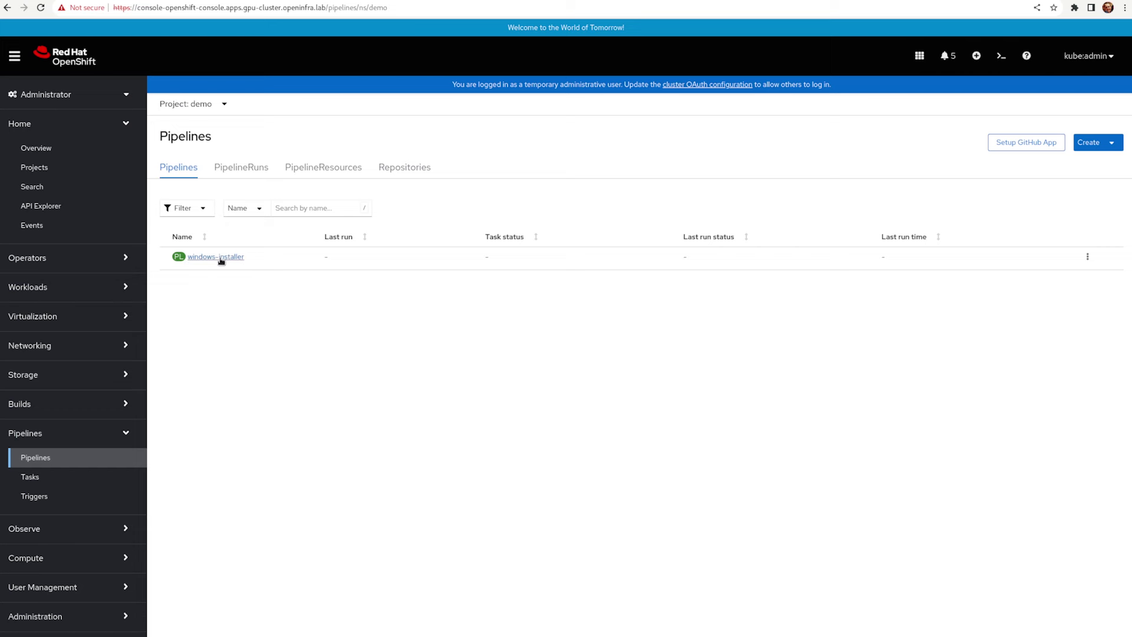
left_click(219, 257)
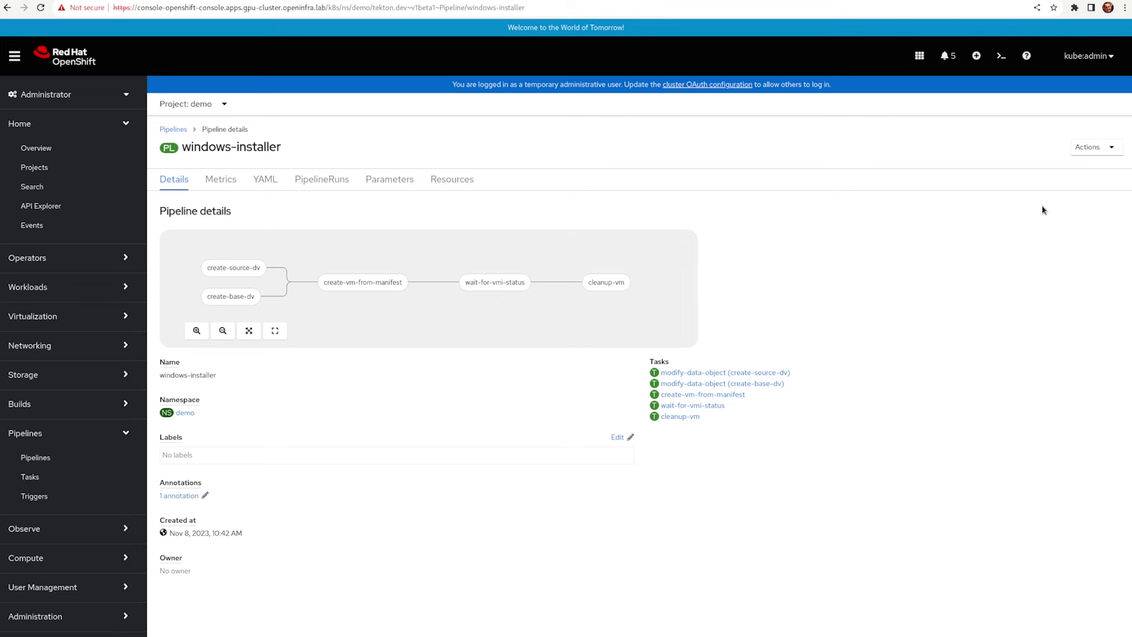
- Start the windows-installer pipeline with the copied ISO link as winImageDownloadURL, replacing the placeholder text
left_click(1100, 149)
left_click(1094, 169)
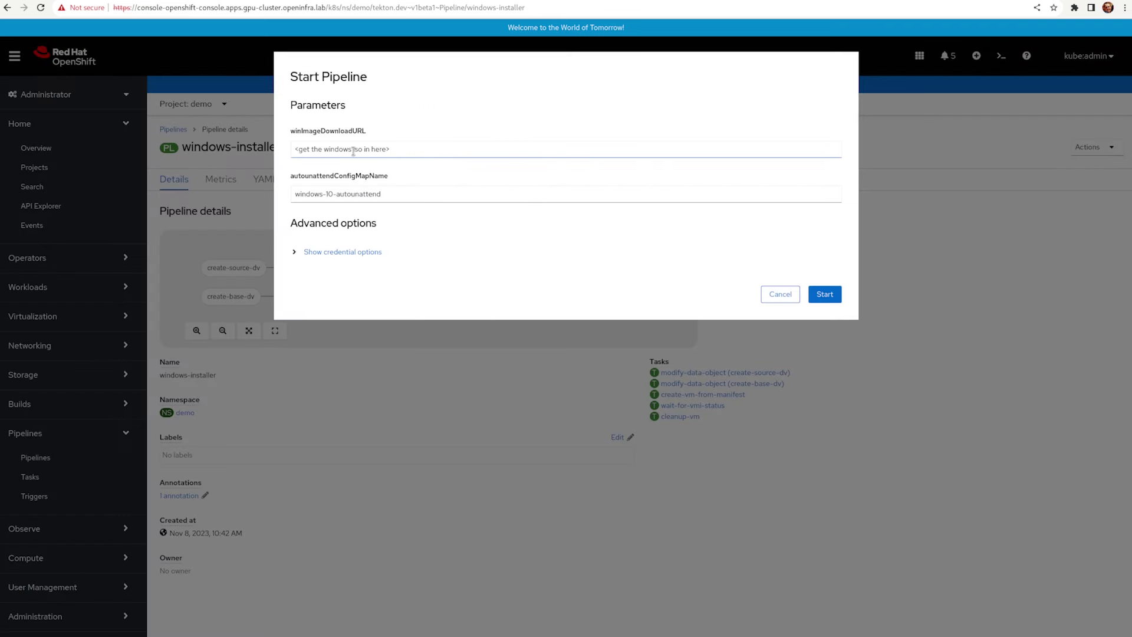
left_click_drag(407, 150, 266, 155)
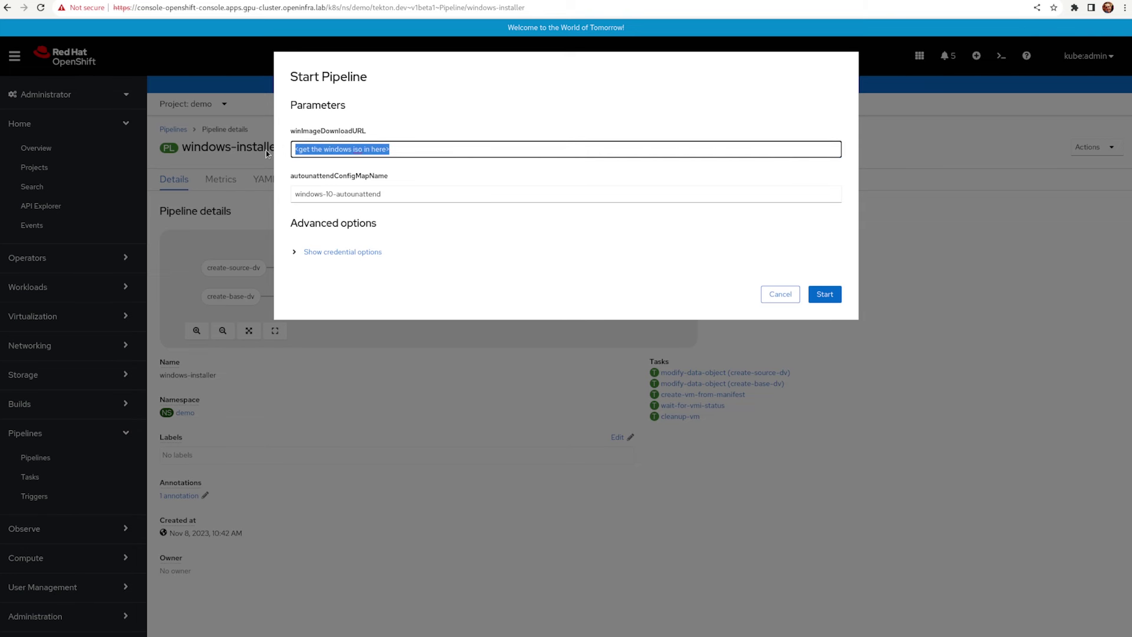
key("ctrl+v")
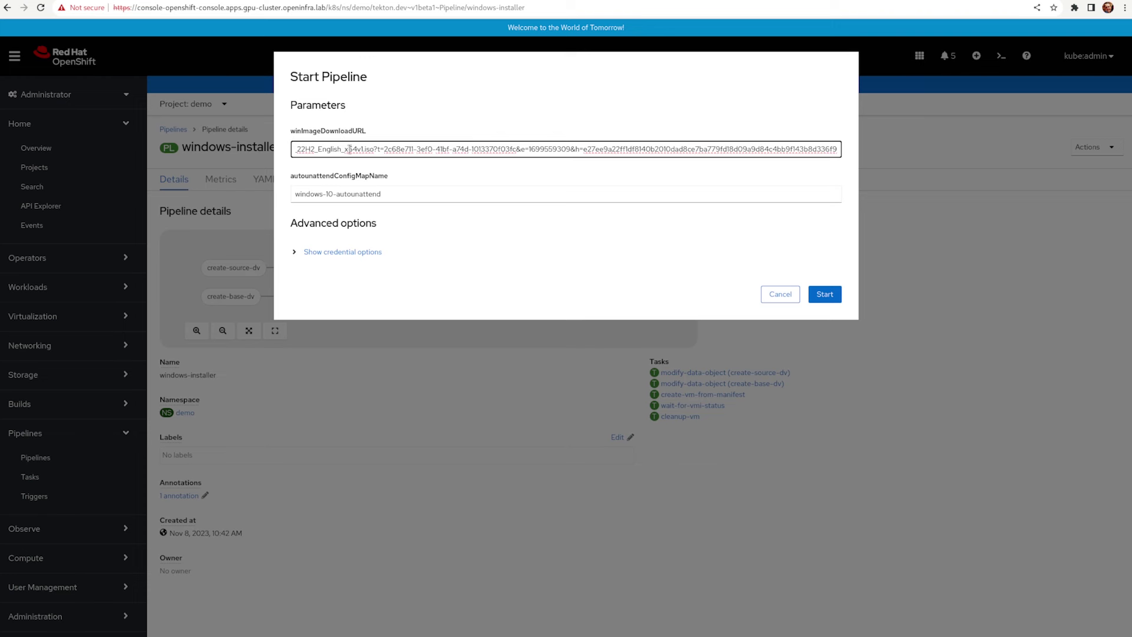
left_click(828, 298)
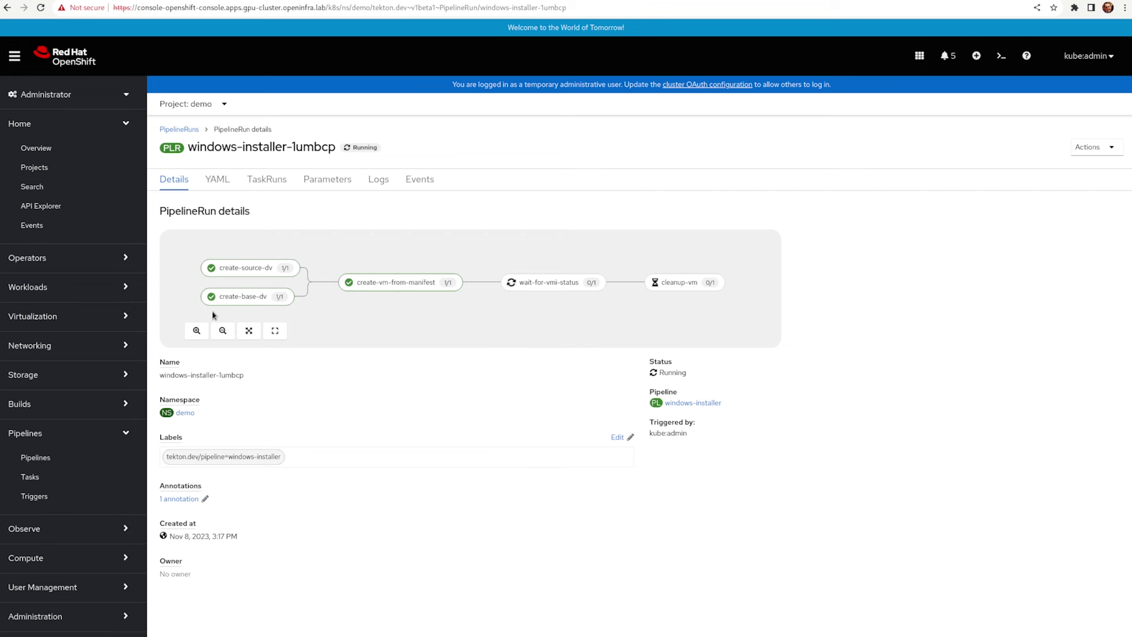
- Check the installer virtual machine's console for the Windows setup progress, and reopen the details of the windows-installer pipeline's last run
left_click(102, 322)
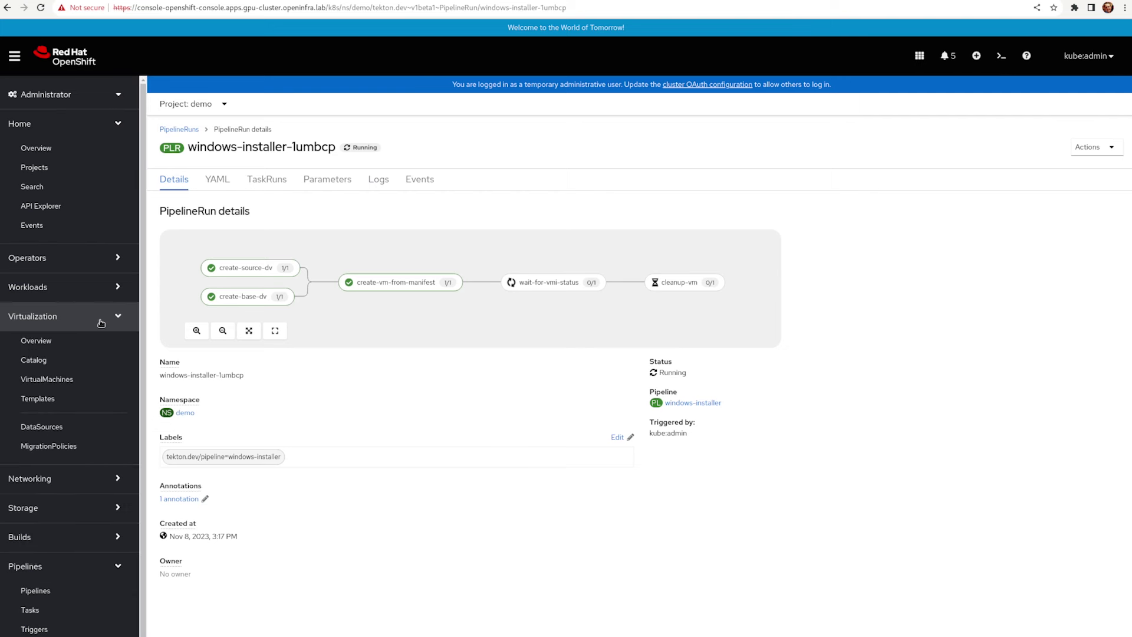
left_click(79, 379)
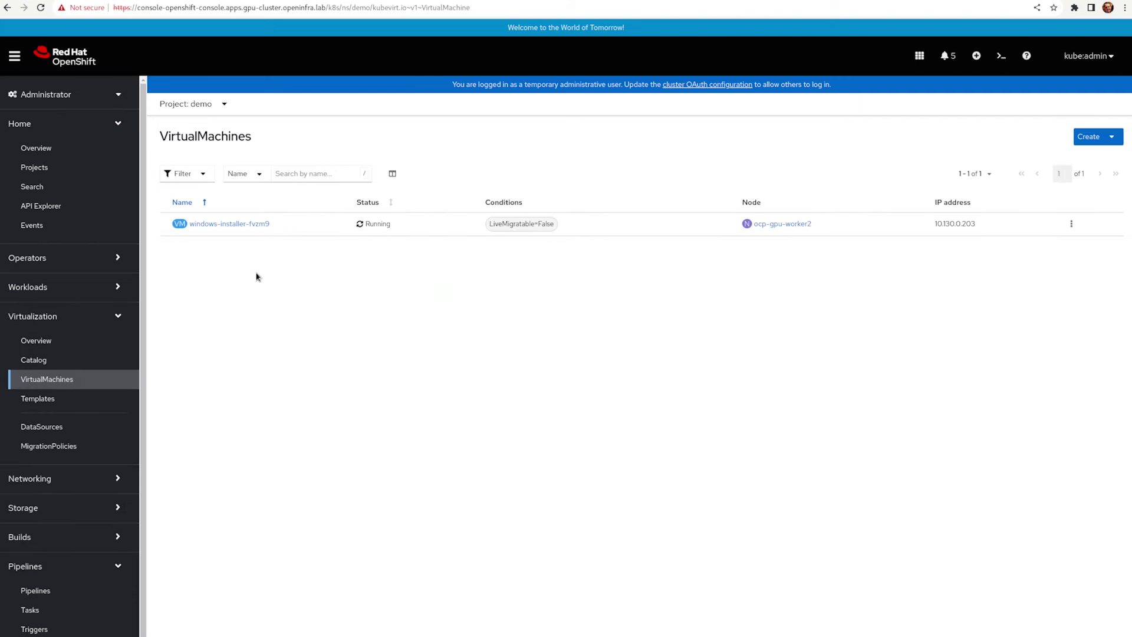
left_click(257, 225)
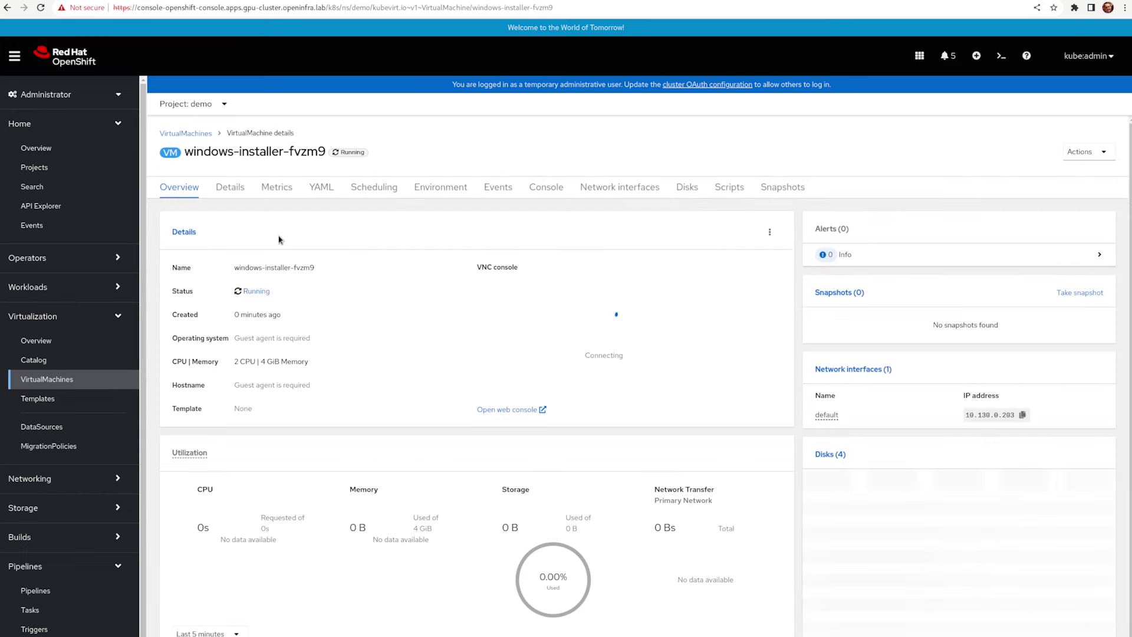
left_click(546, 187)
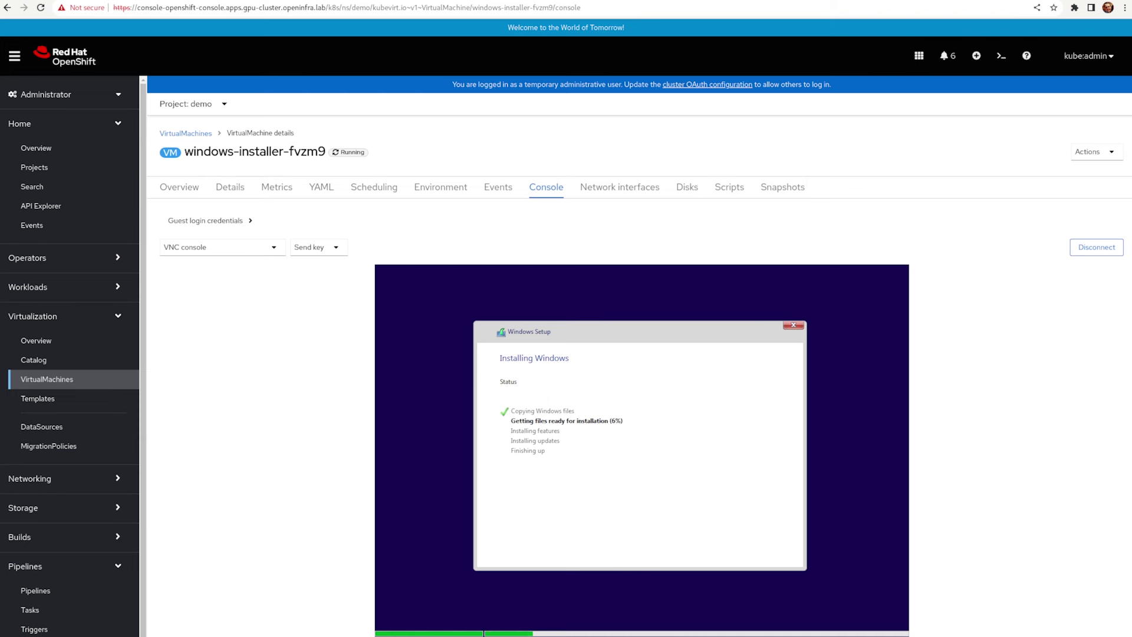
left_click(61, 589)
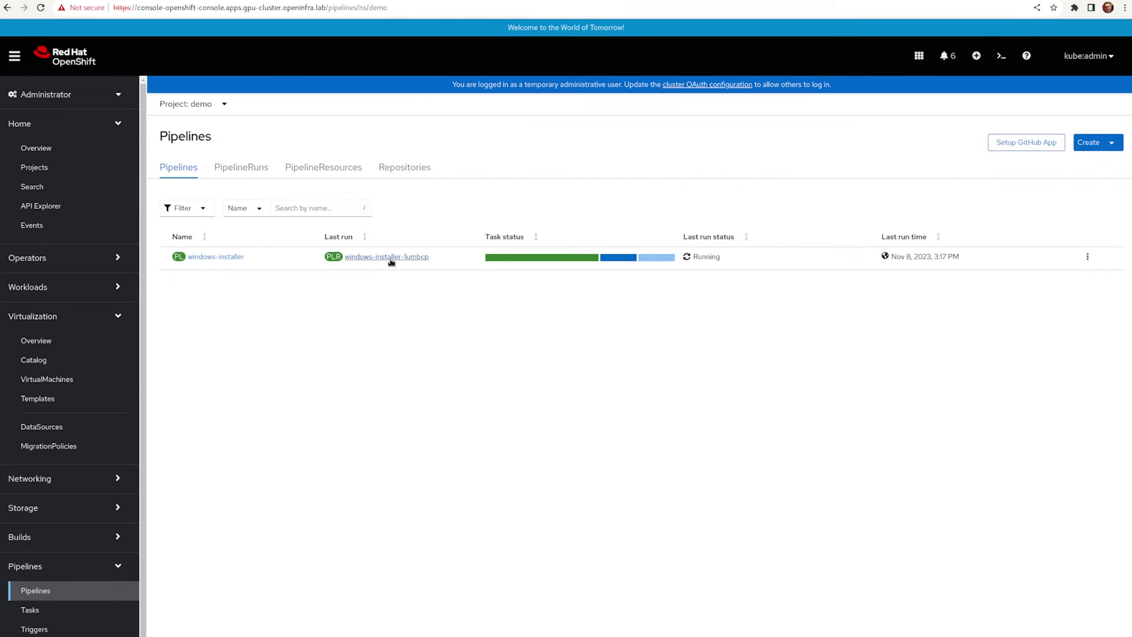
left_click(392, 259)
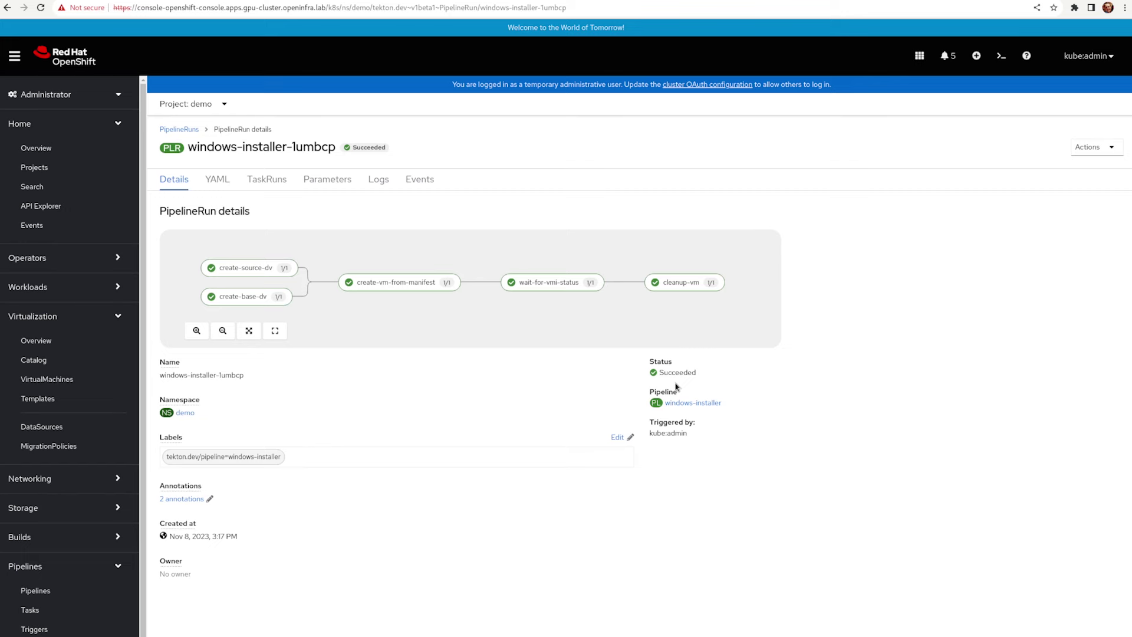
- Open the virtual machine templates of the openshift project and enlarge the page to 125%
left_click(76, 169)
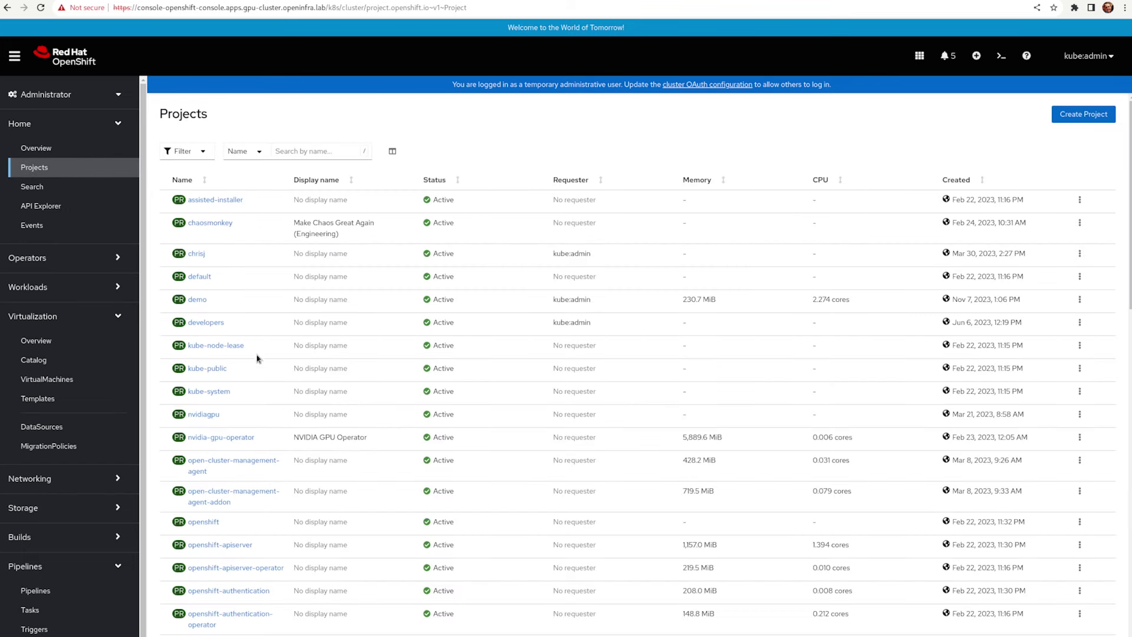
left_click(213, 522)
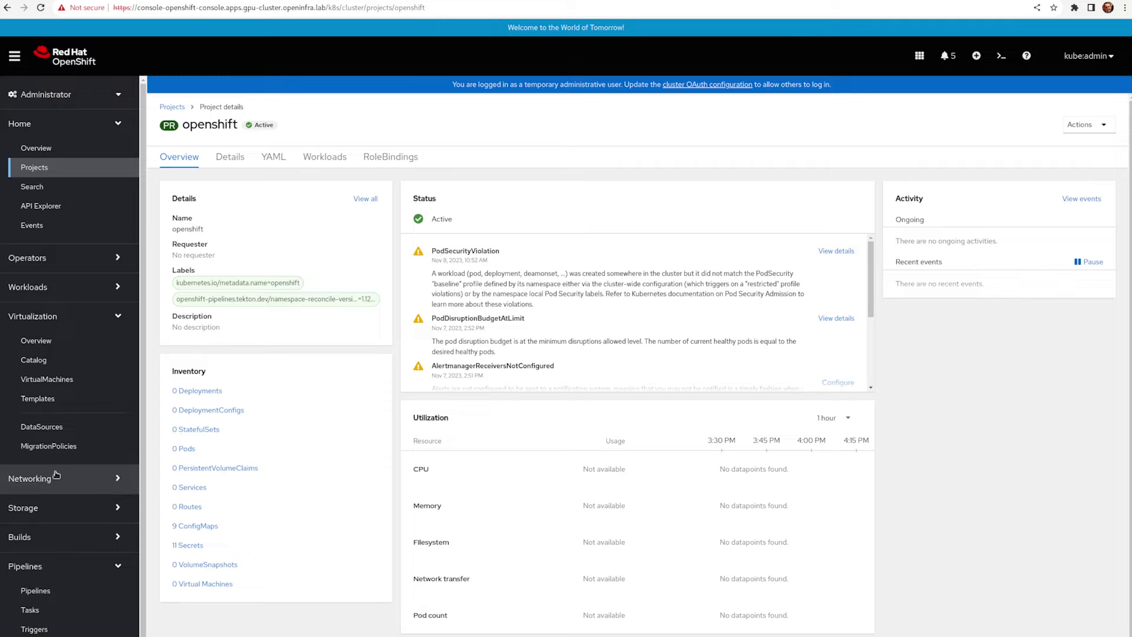
left_click(63, 399)
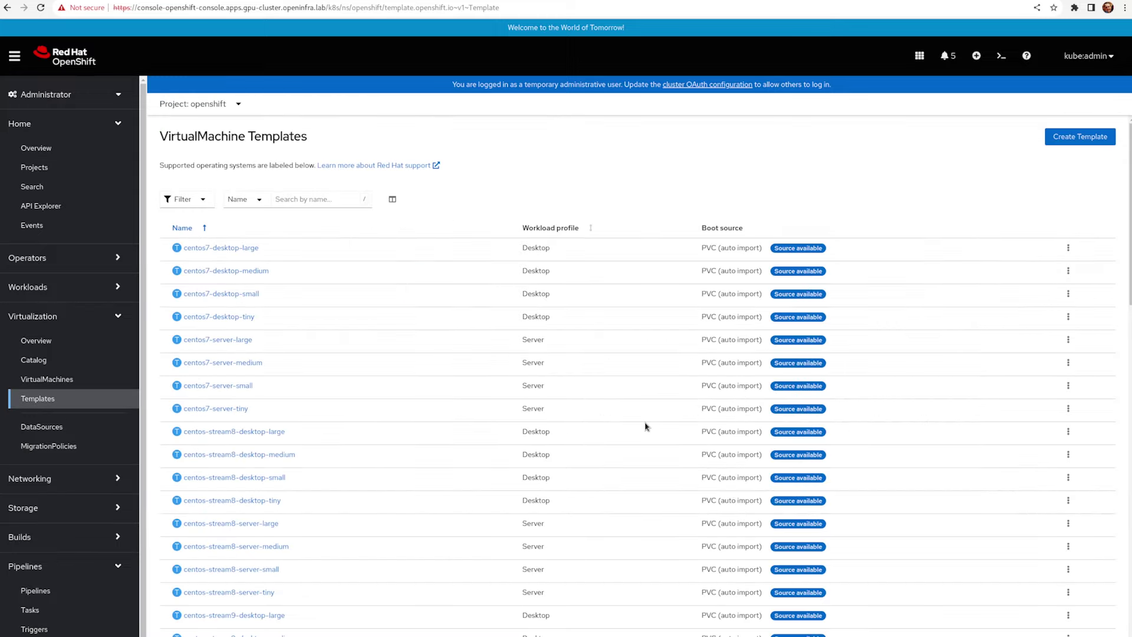
key("ctrl+minus")
key("ctrl+plus")
key("ctrl+plus")
- Open the boot source reference of the windows10-desktop-large template for editing and choose PVC (clone PVC) as boot source type
scroll(646, 436, "down", 15)
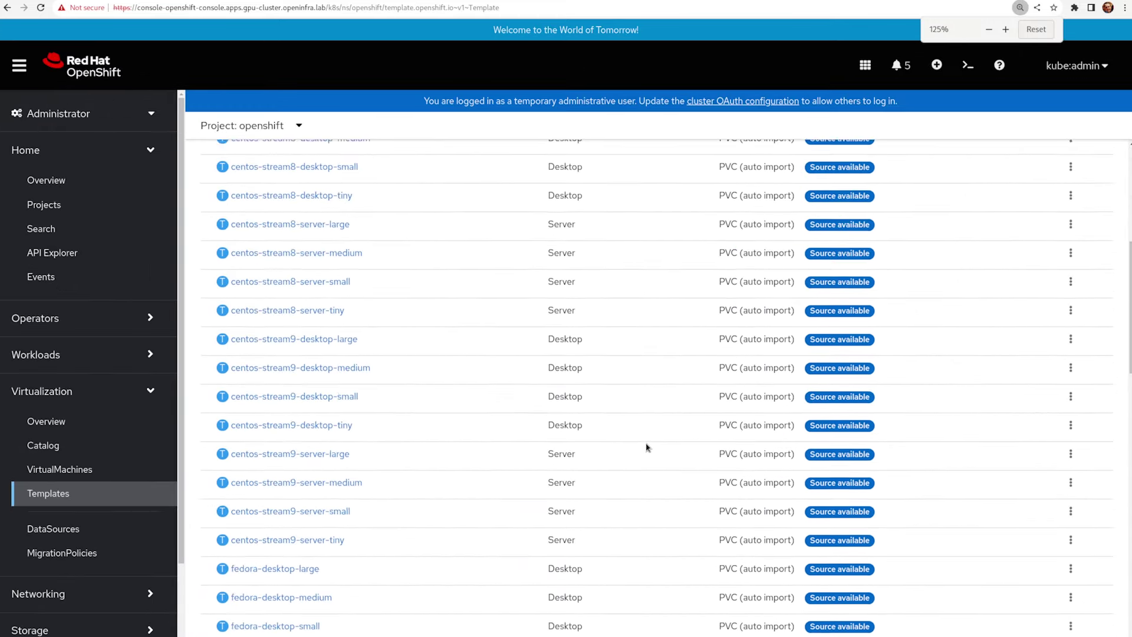
scroll(647, 447, "down", 10)
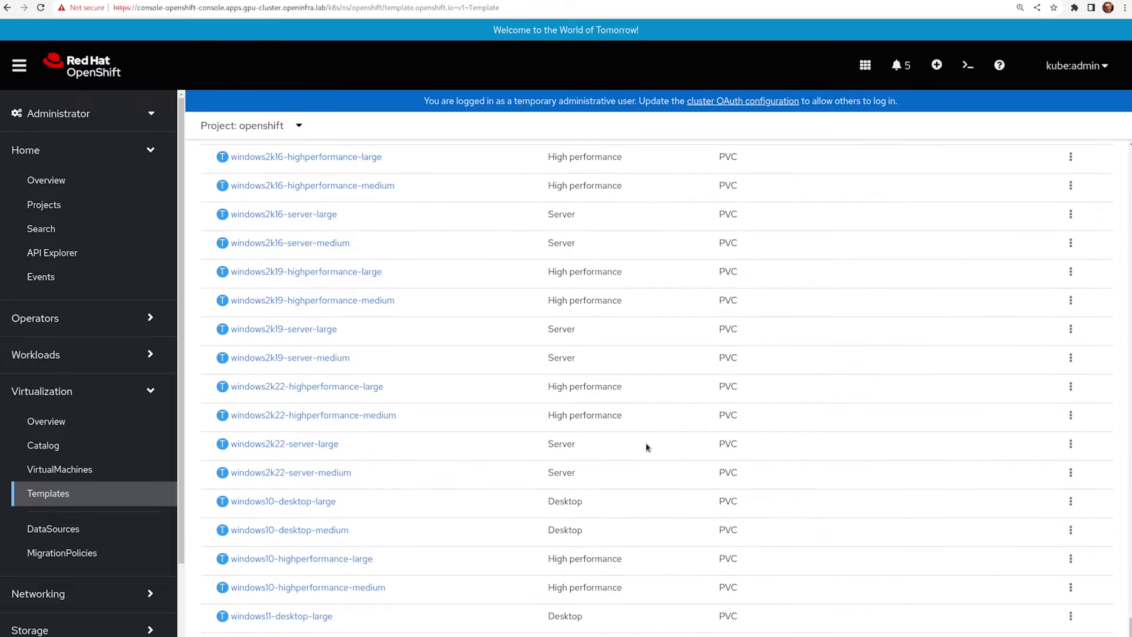
left_click(1071, 503)
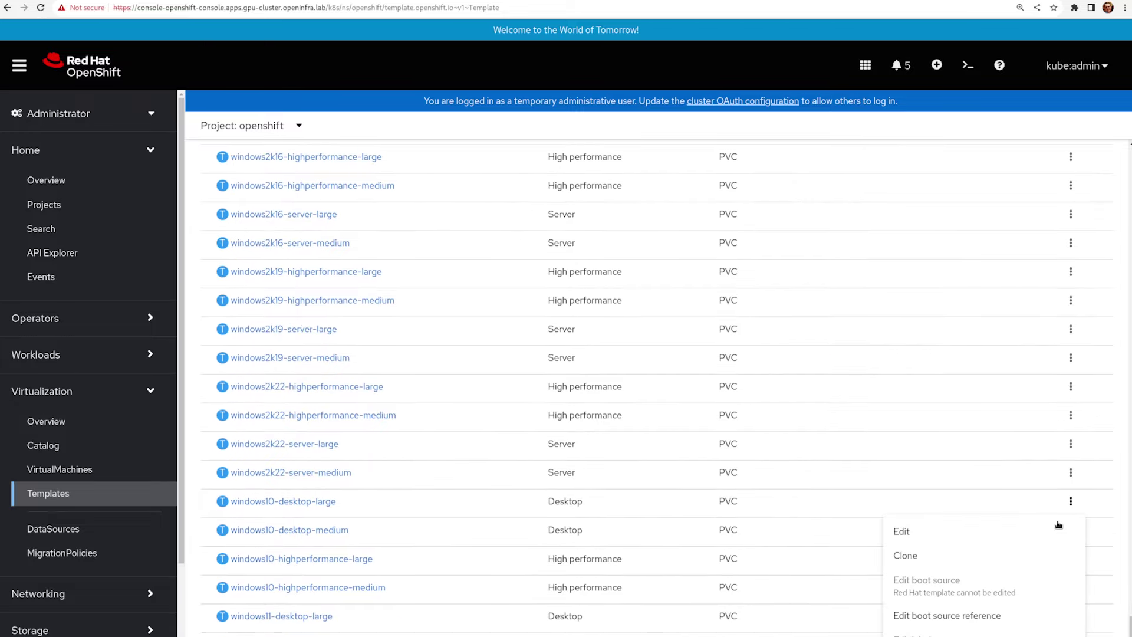
left_click(983, 617)
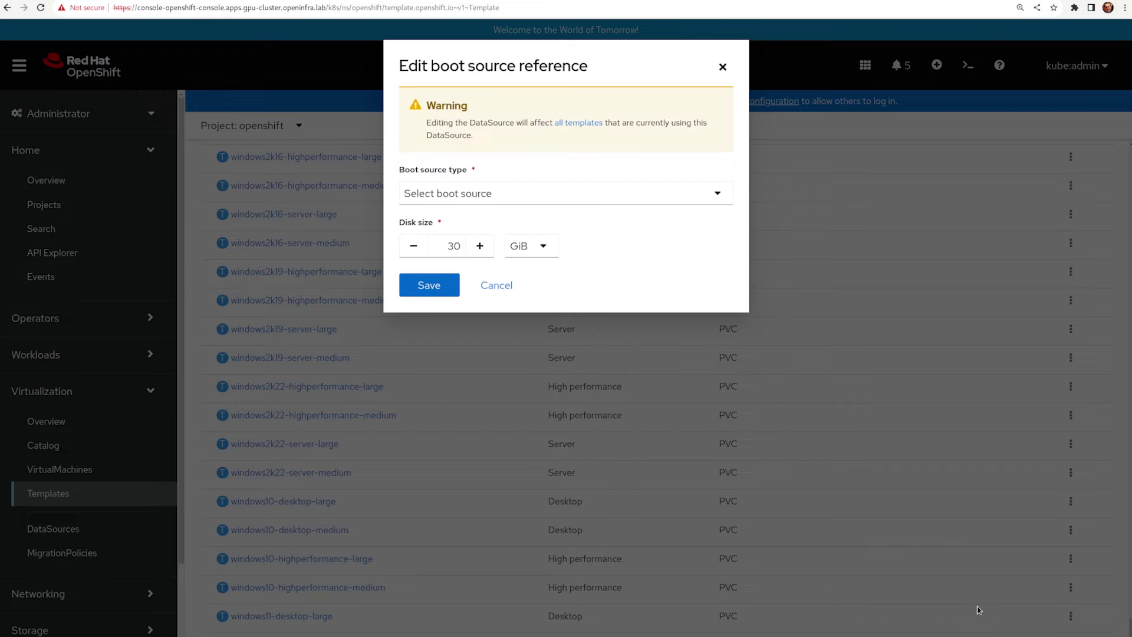
left_click(583, 195)
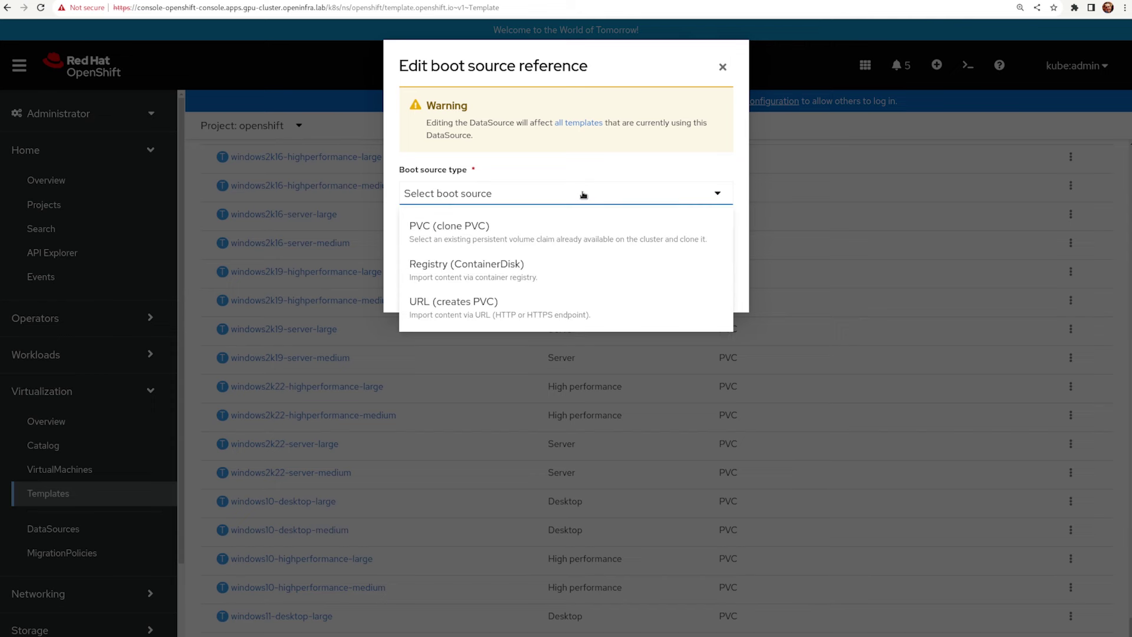
left_click(577, 227)
- Select the demo project and its windows-10-base-wk6mb volume claim as the clone source, and save the boot source reference
left_click(610, 246)
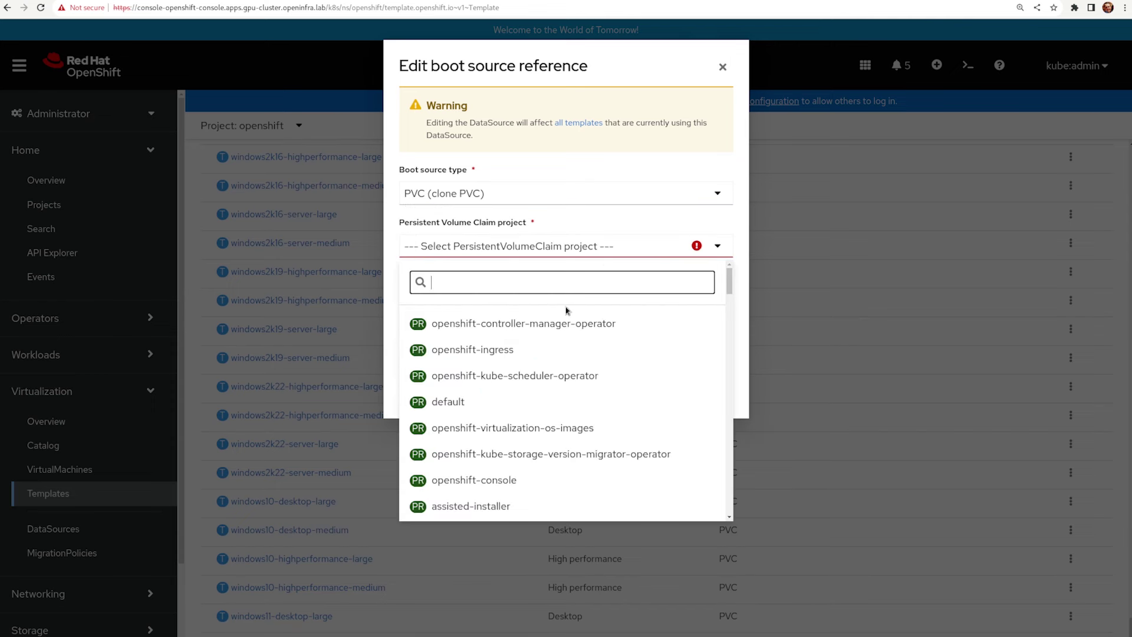
scroll(497, 412, "down", 2)
left_click(495, 409)
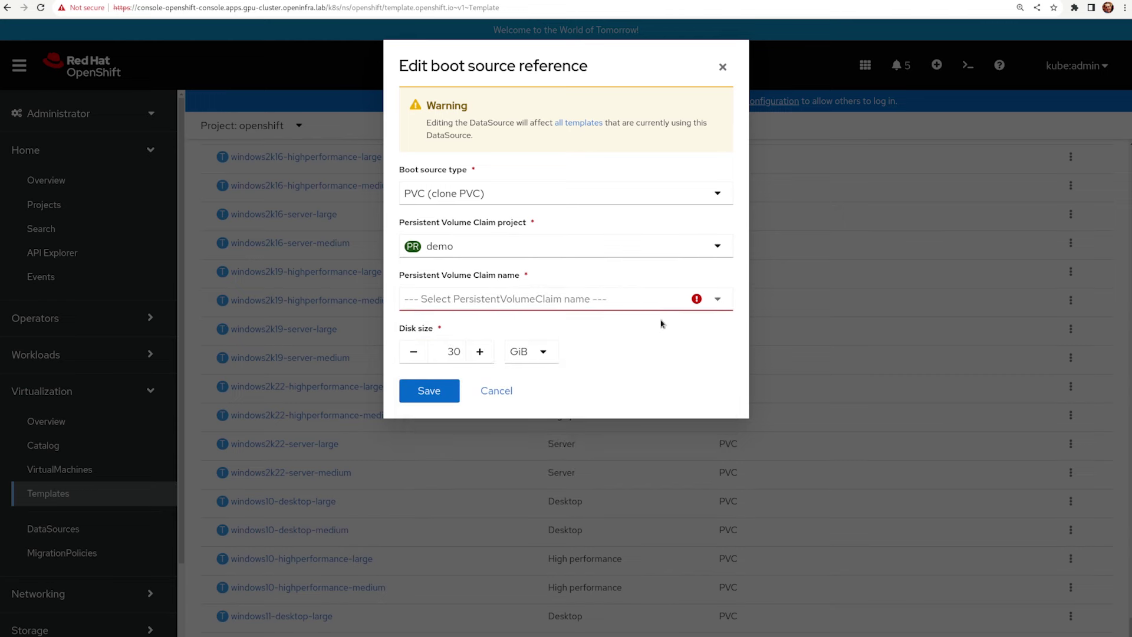
left_click(651, 302)
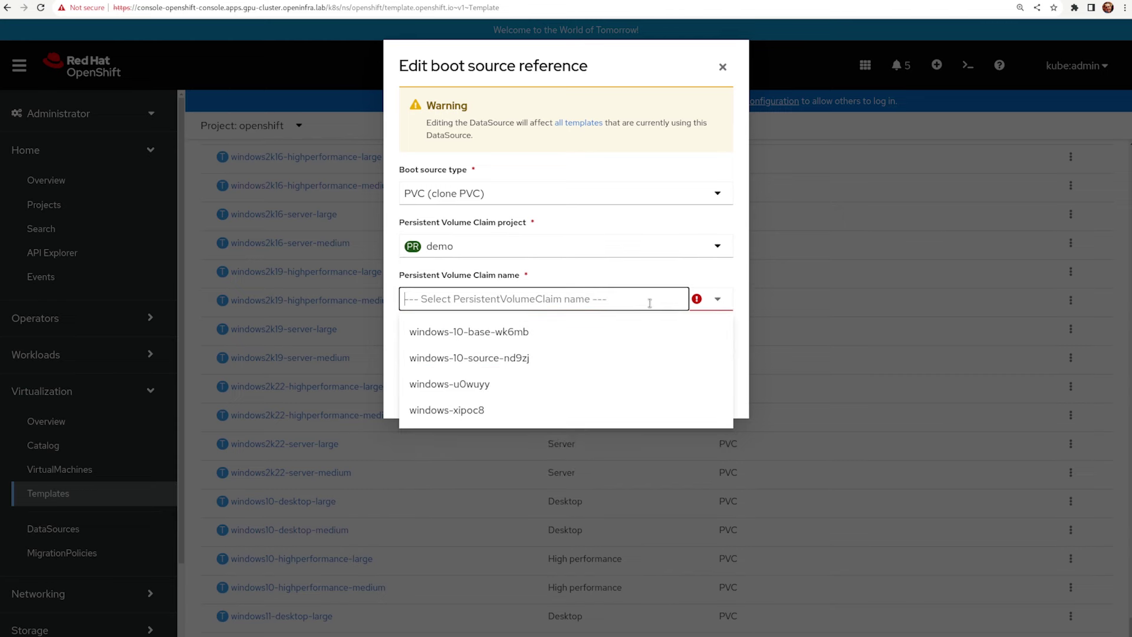
left_click(530, 333)
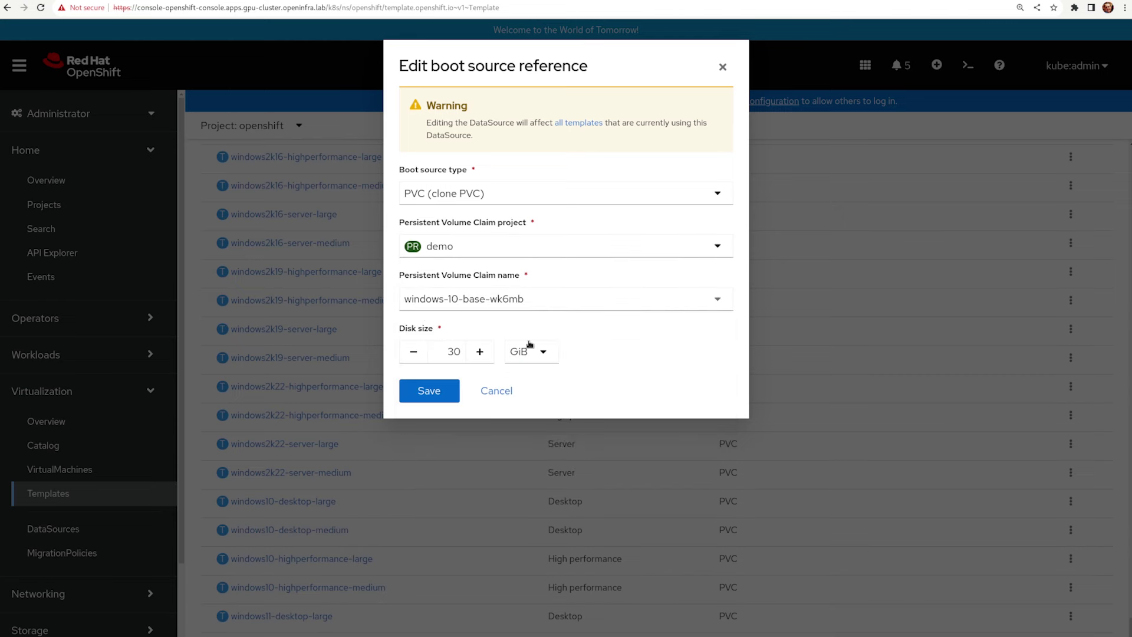
left_click(433, 394)
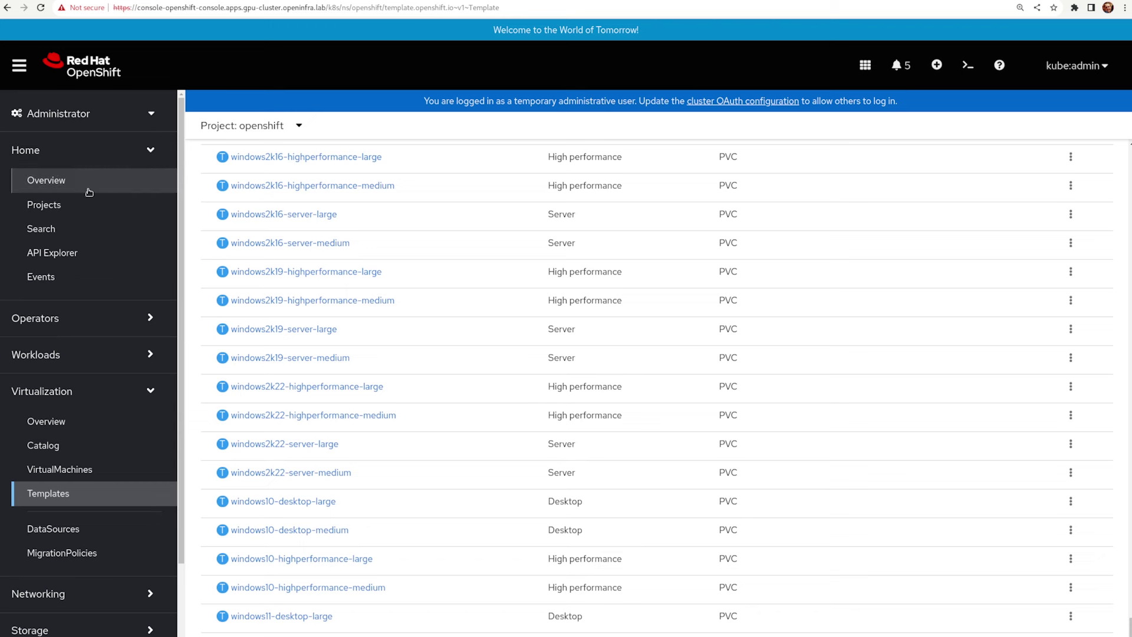
- Switch to the demo project and open the virtual machine catalog
left_click(145, 206)
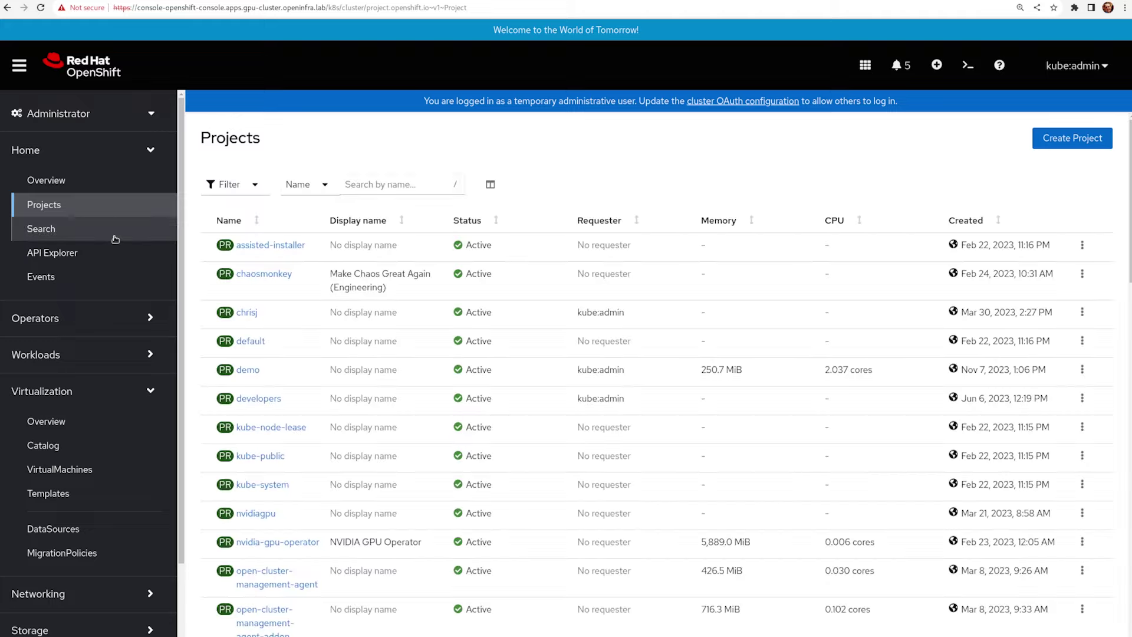
left_click(250, 373)
left_click(49, 472)
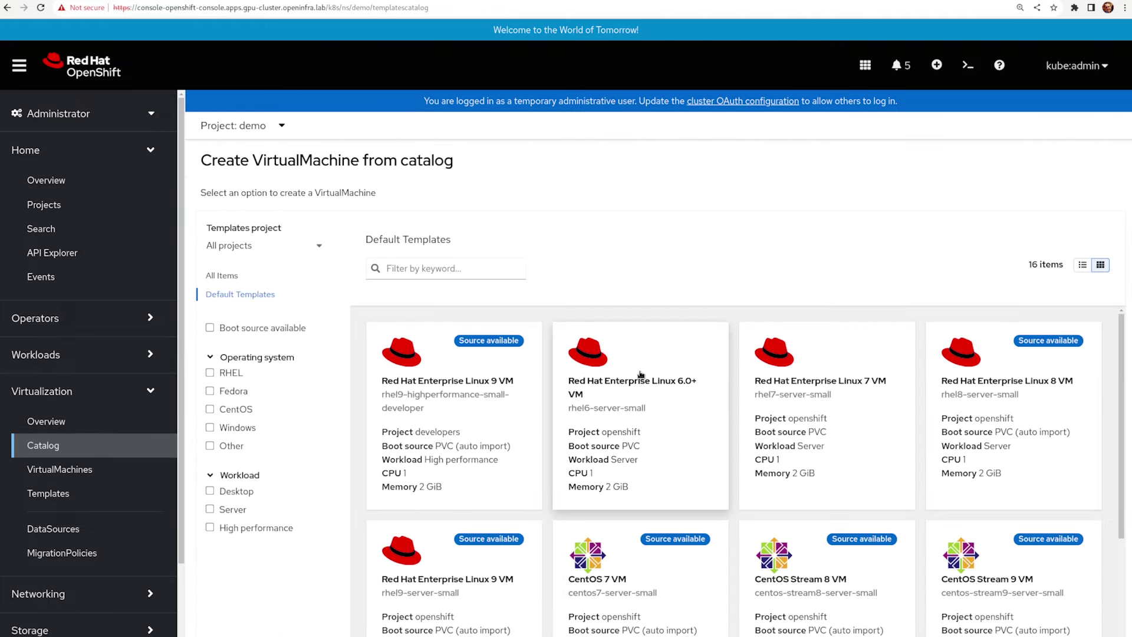
- Create a virtual machine from the windows10-desktop-medium template with the available boot source and open its console
scroll(648, 383, "down", 6)
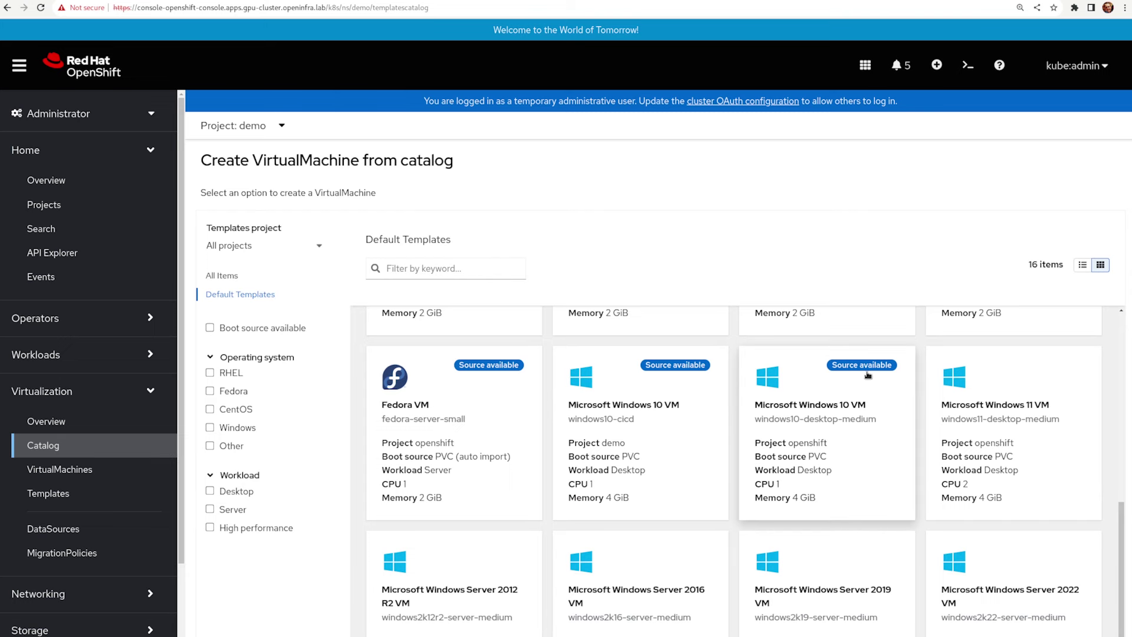
left_click(849, 411)
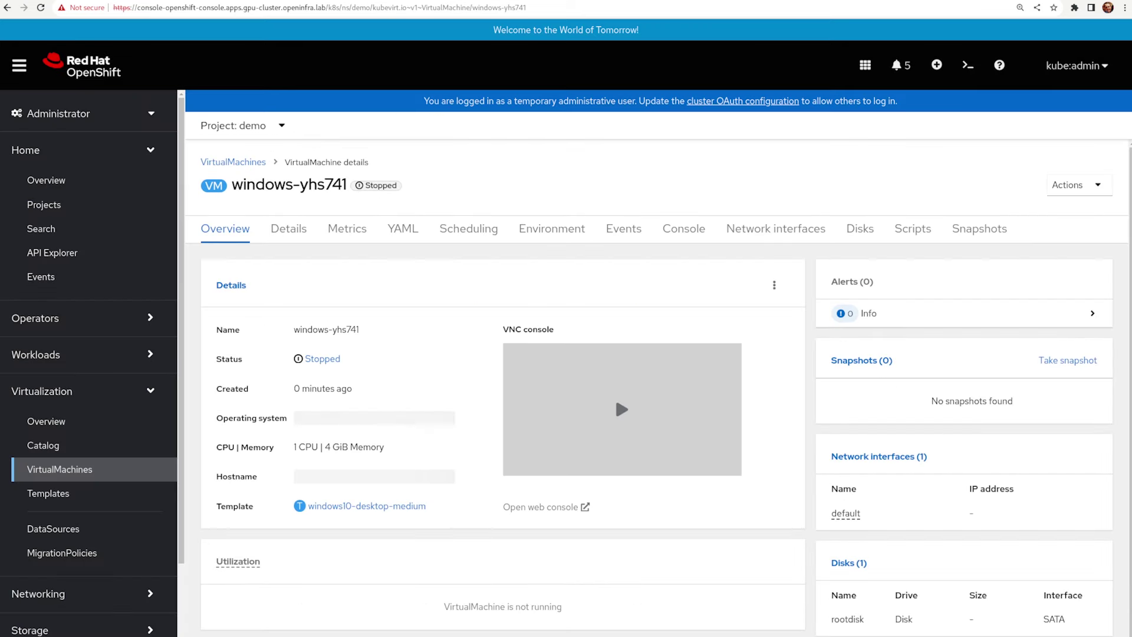
left_click(614, 394)
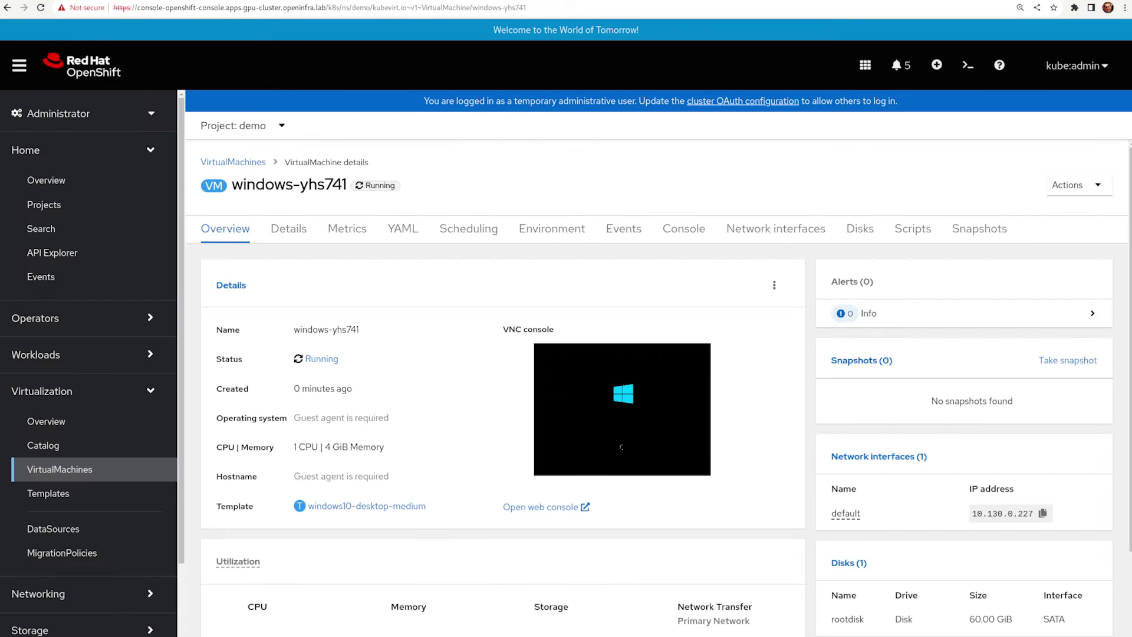
left_click(683, 229)
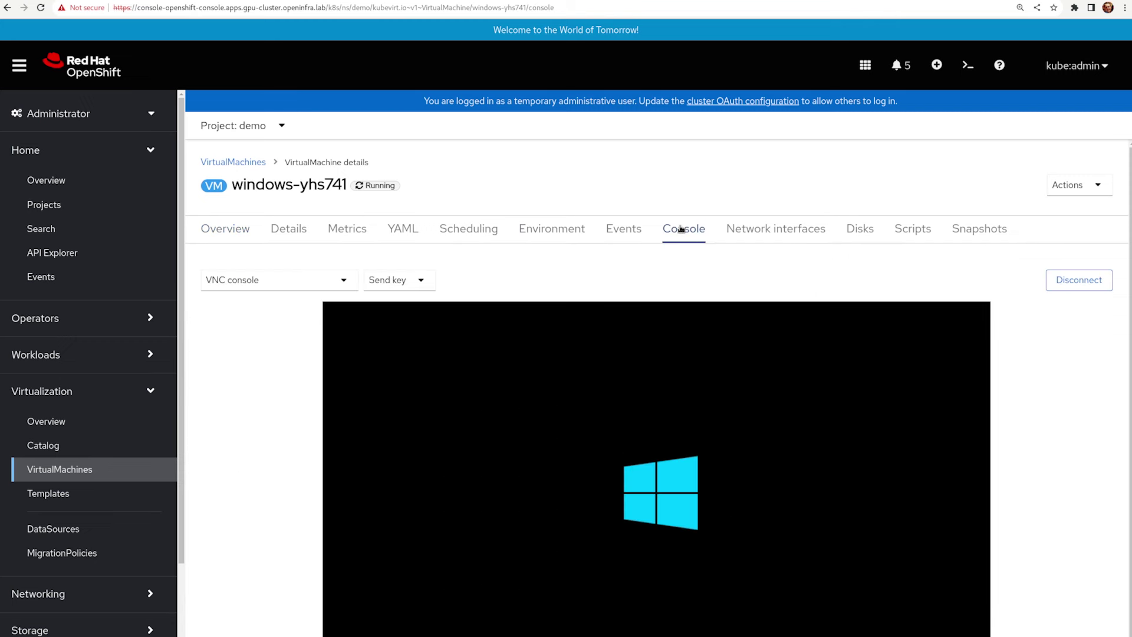